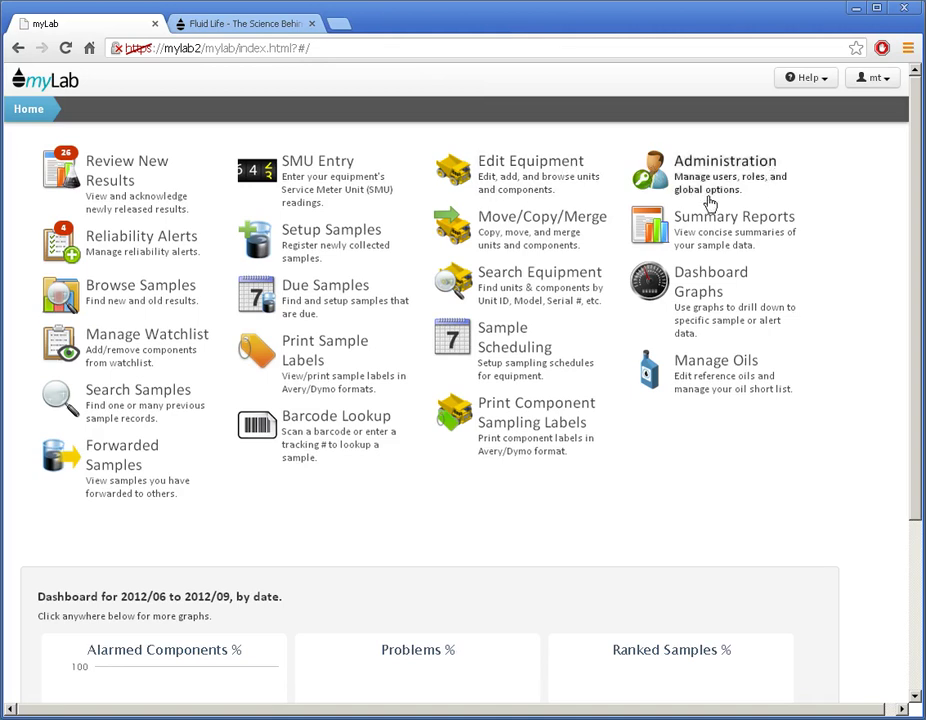
Open the Administration area from the myLab home page.
left_click(720, 189)
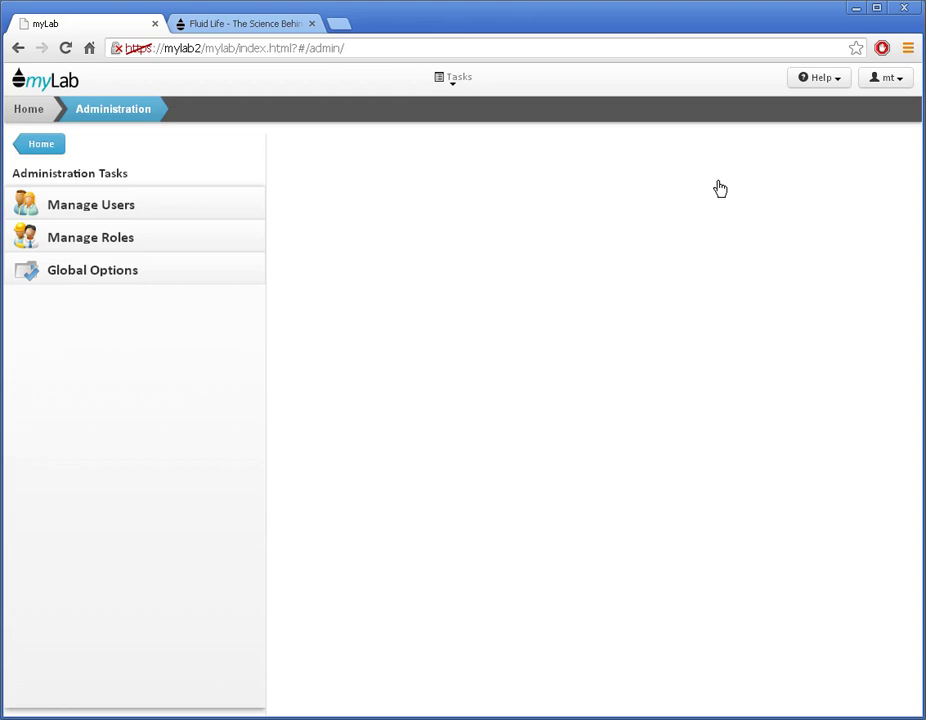
Go to Manage Users and start a new user with Add User.
left_click(98, 212)
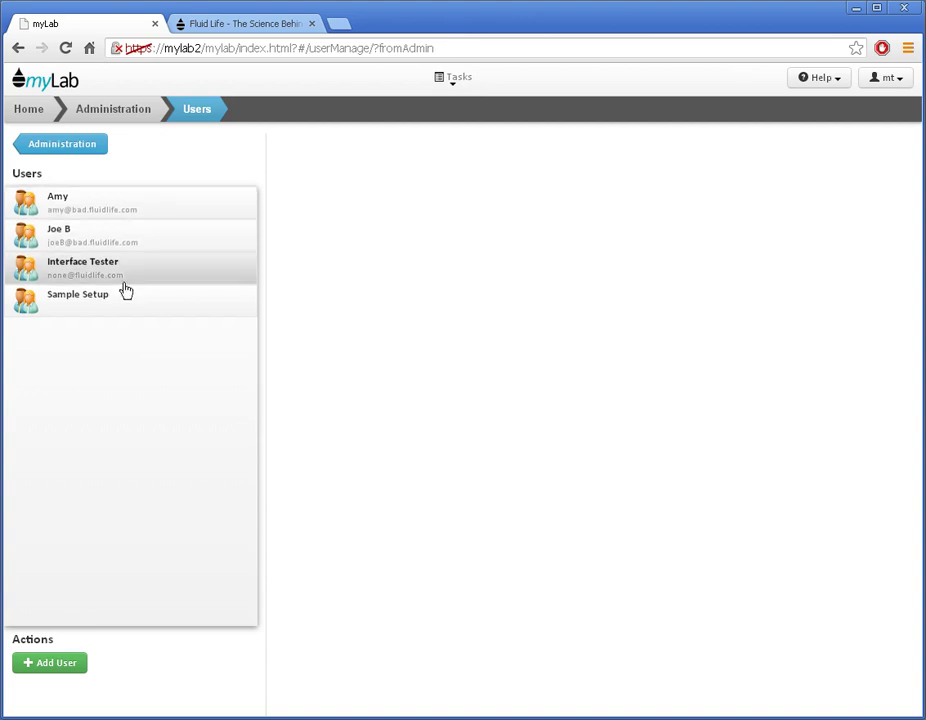
left_click(64, 673)
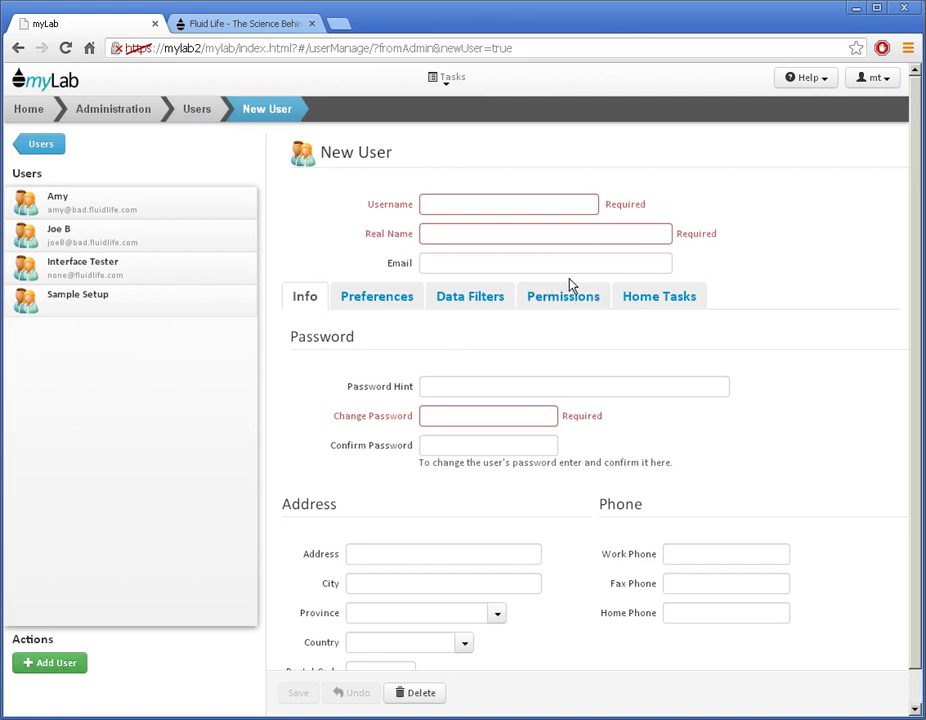
Enter username 'newuserexample', the user's real name and their e-mail address.
left_click(473, 204)
type("newuserexample")
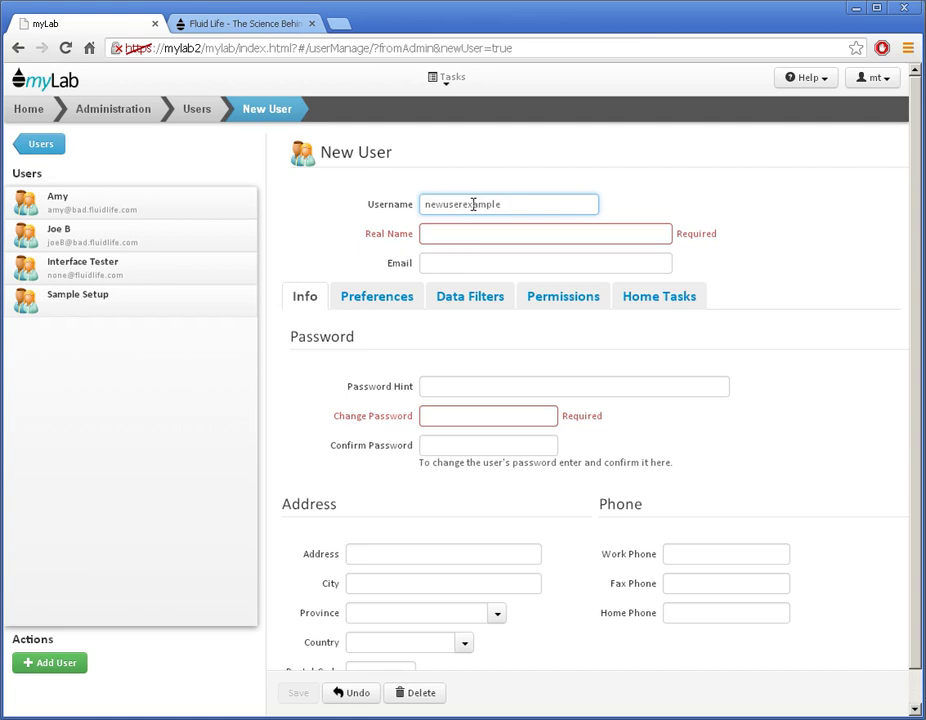
key("Tab")
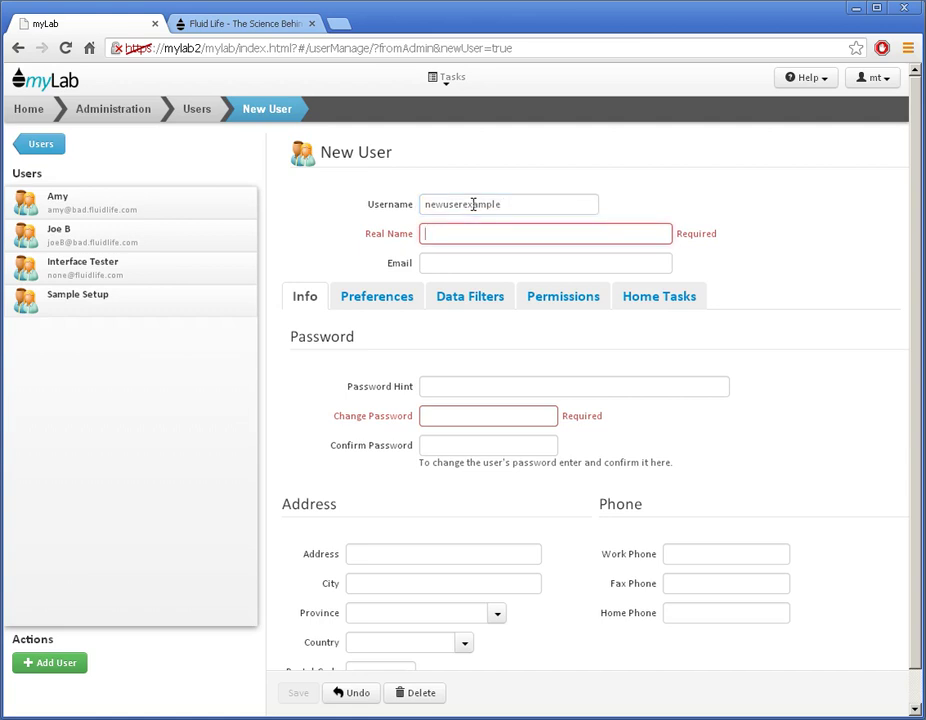
type("real name")
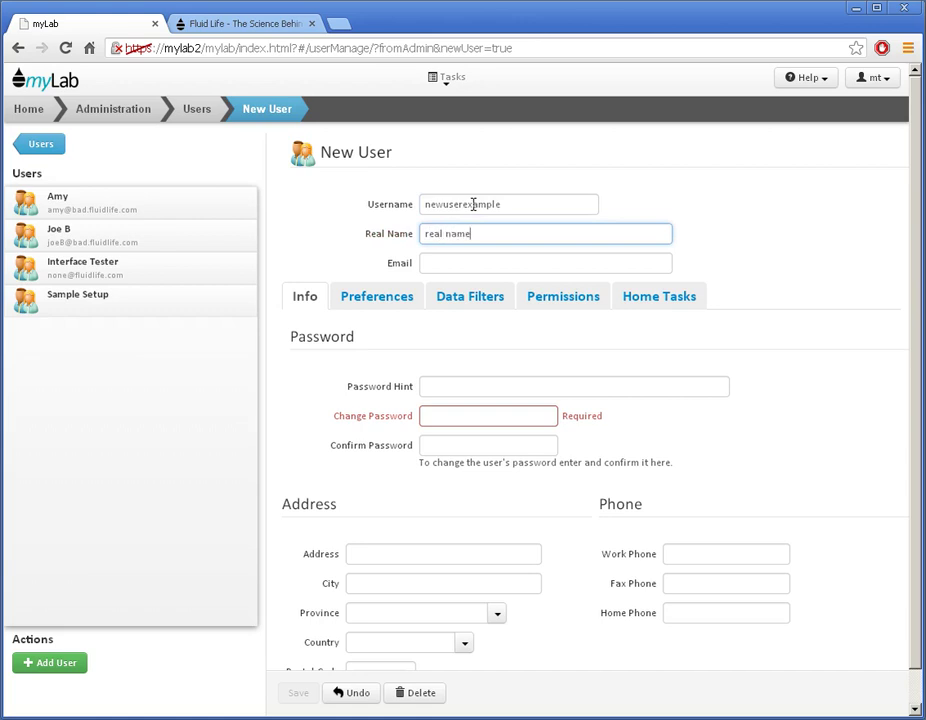
key("Tab")
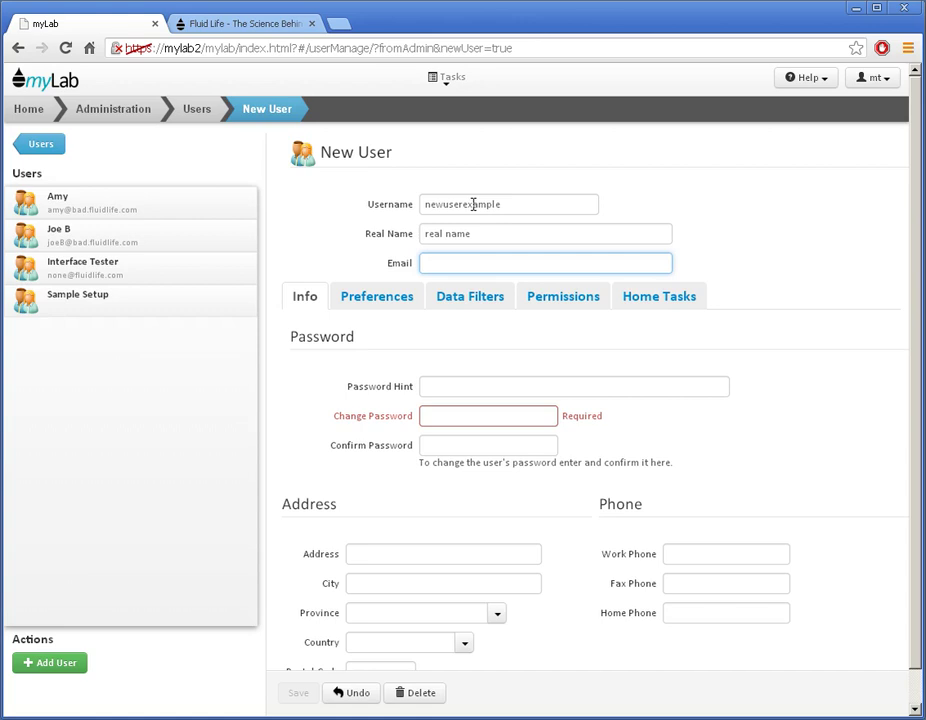
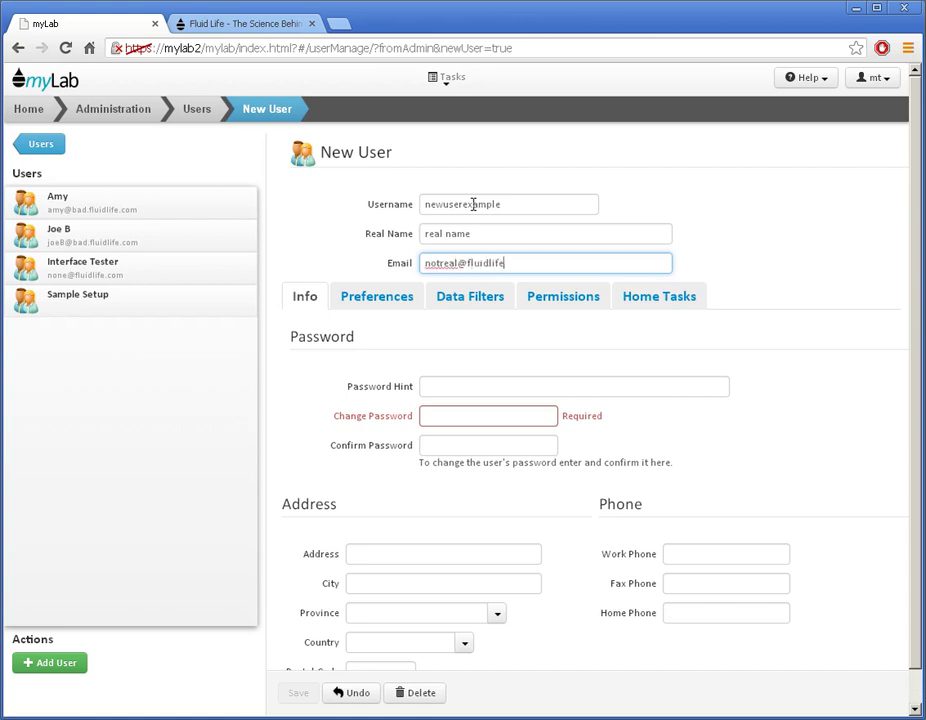
Type the account password, confirm it, and move to the Password Hint field.
key("Tab")
key("Tab")
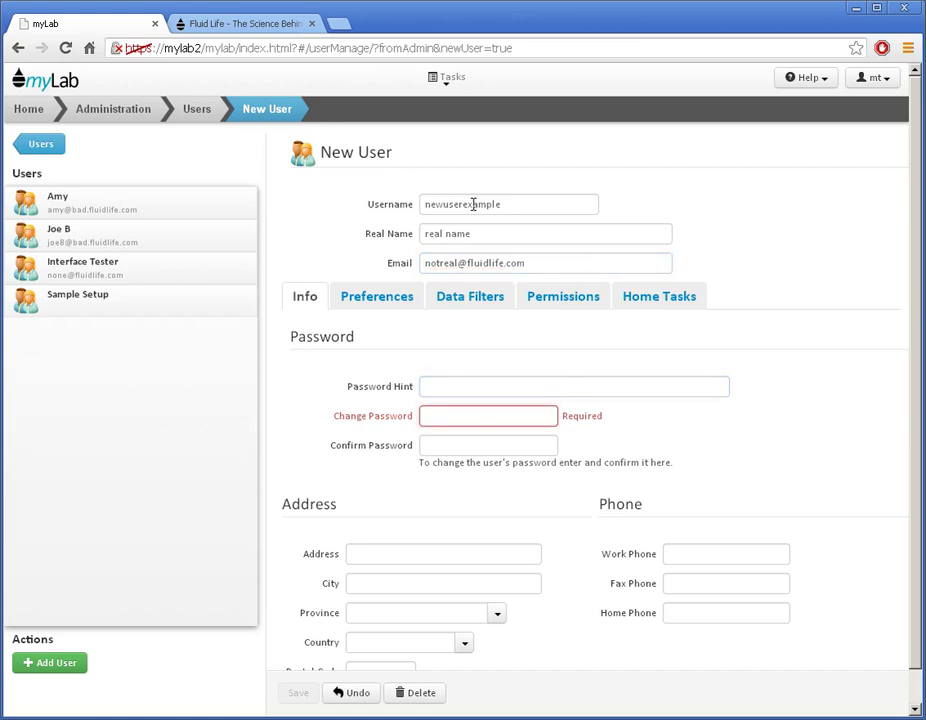
type("testtest")
key("Tab")
type("testtest")
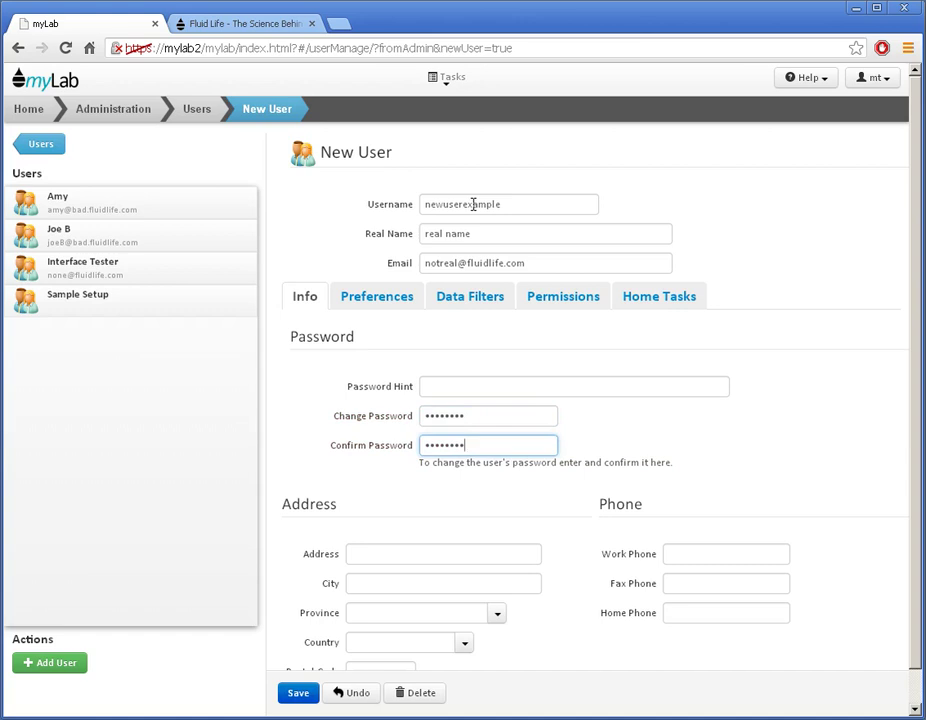
left_click(463, 385)
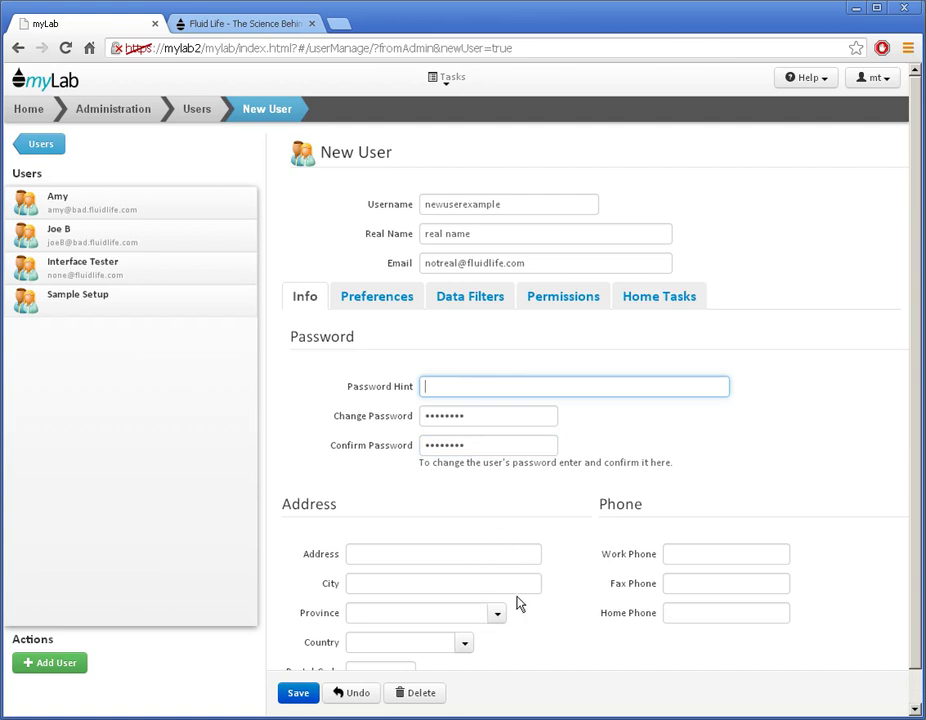
Review the new user's Preferences, then show the empty Data Filters list.
left_click(366, 300)
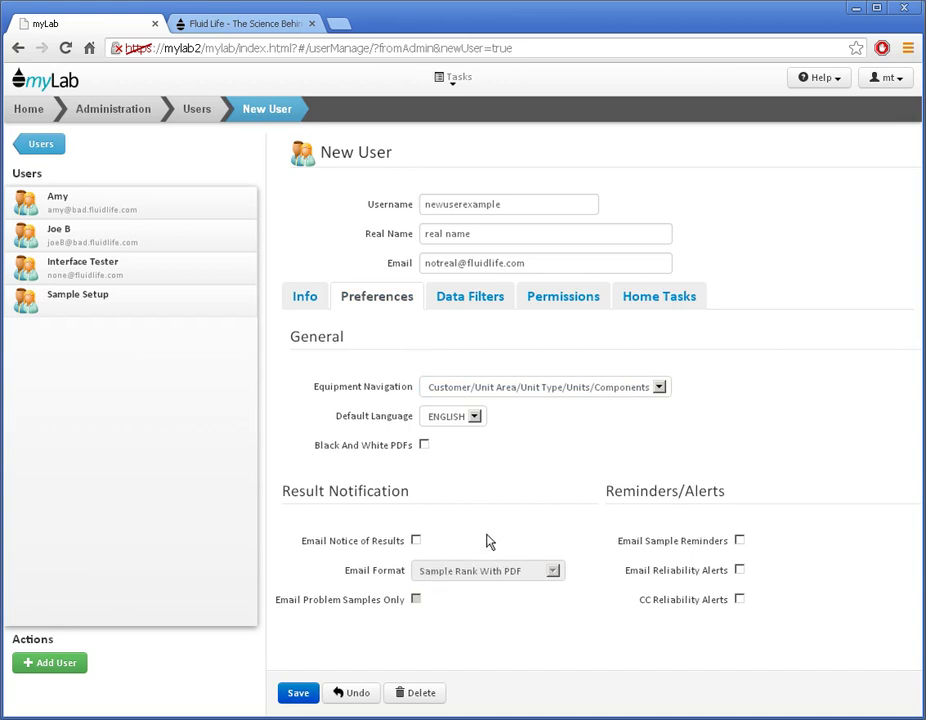
left_click(472, 300)
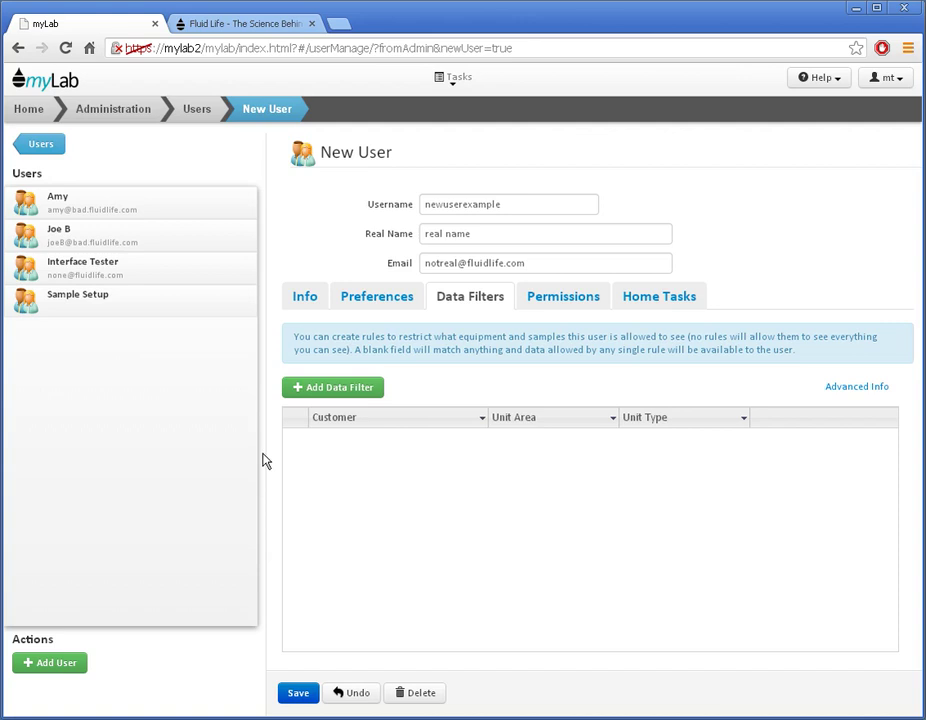
Add a data filter with customer MYLAB TEST 1 and unit area PLANT.
left_click(349, 396)
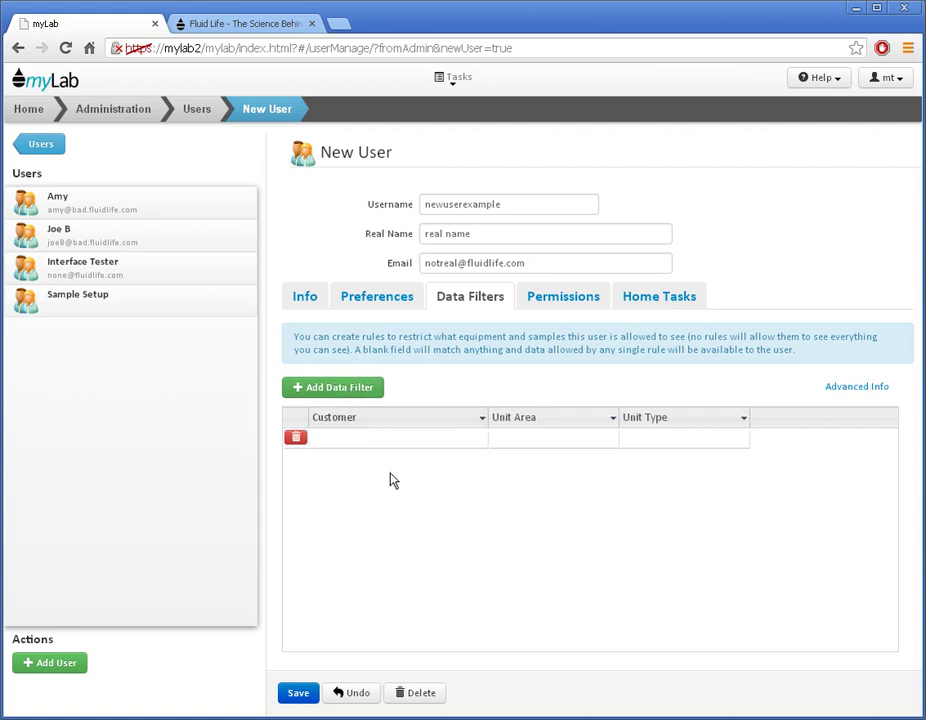
left_click(432, 440)
left_click(481, 440)
left_click(444, 468)
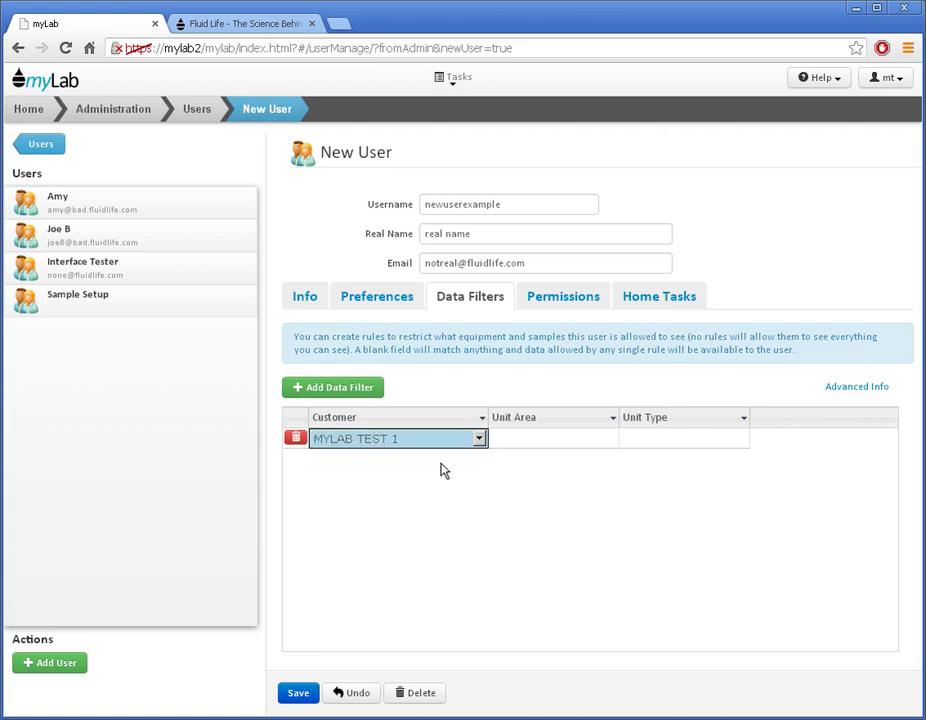
left_click(572, 446)
left_click(608, 442)
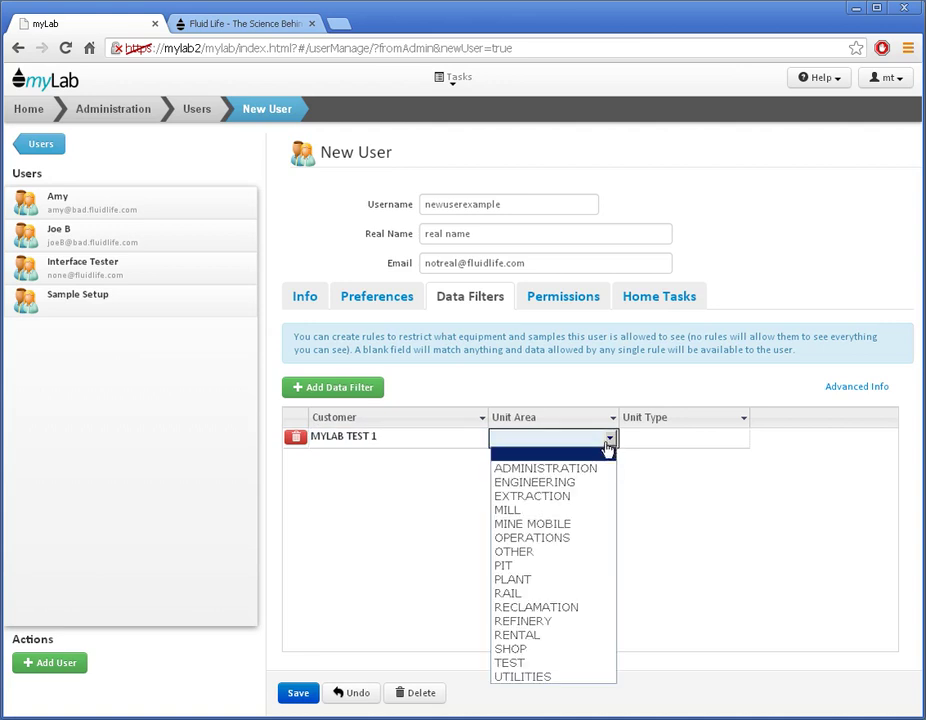
left_click(548, 579)
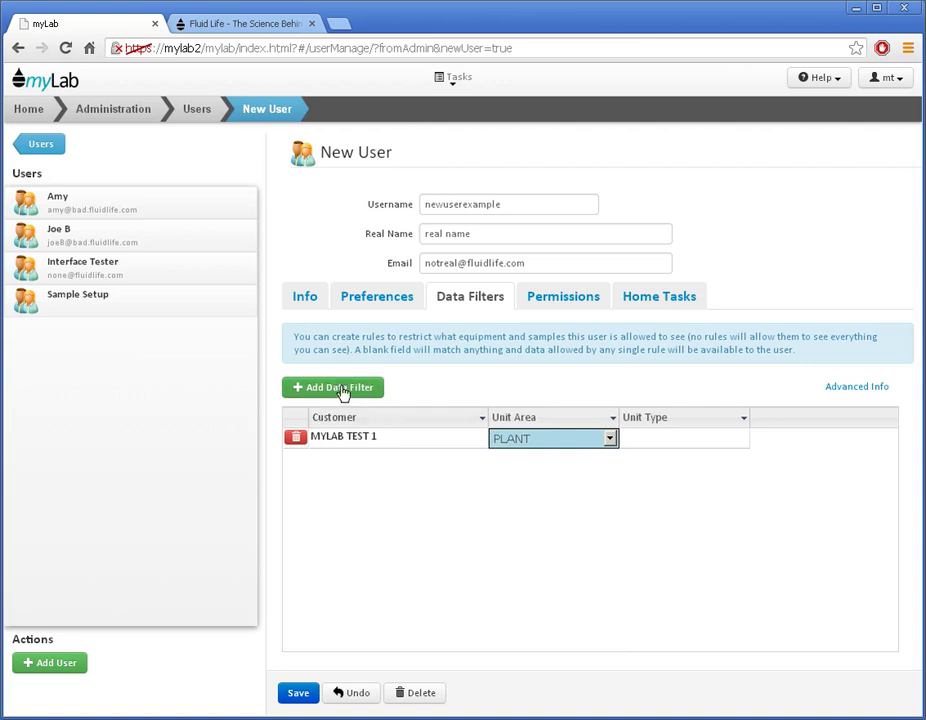
Add a second data filter with customer MYLAB TEST 1 and unit area MINE MOBILE.
left_click(345, 389)
left_click(386, 460)
left_click(479, 459)
left_click(465, 489)
left_click(595, 462)
left_click(609, 459)
left_click(578, 549)
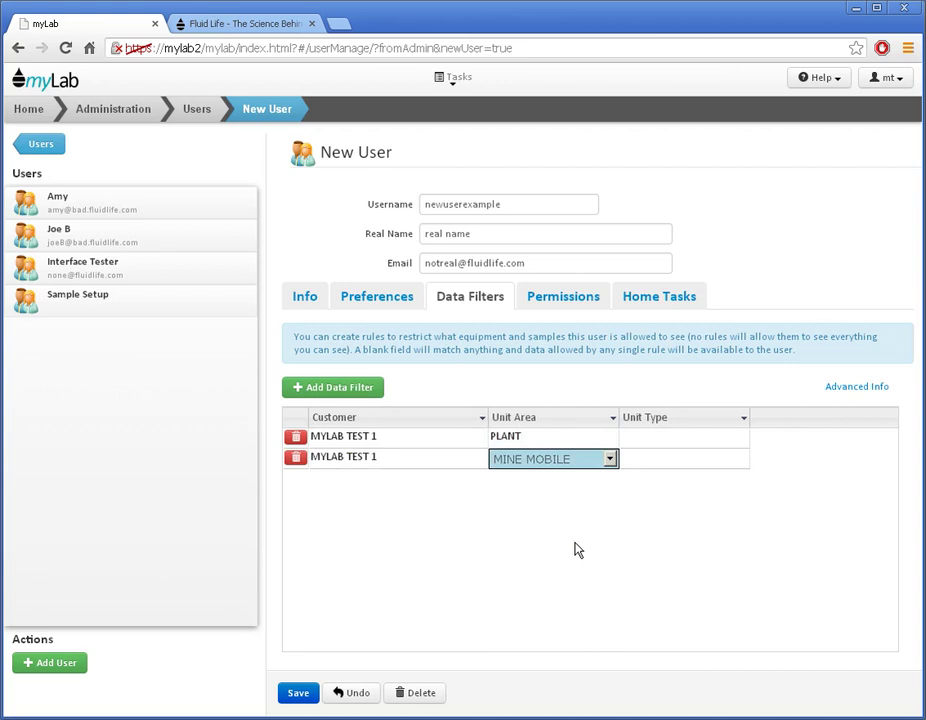
Delete the MINE MOBILE and PLANT filter rows, leaving the filter list empty.
left_click(863, 387)
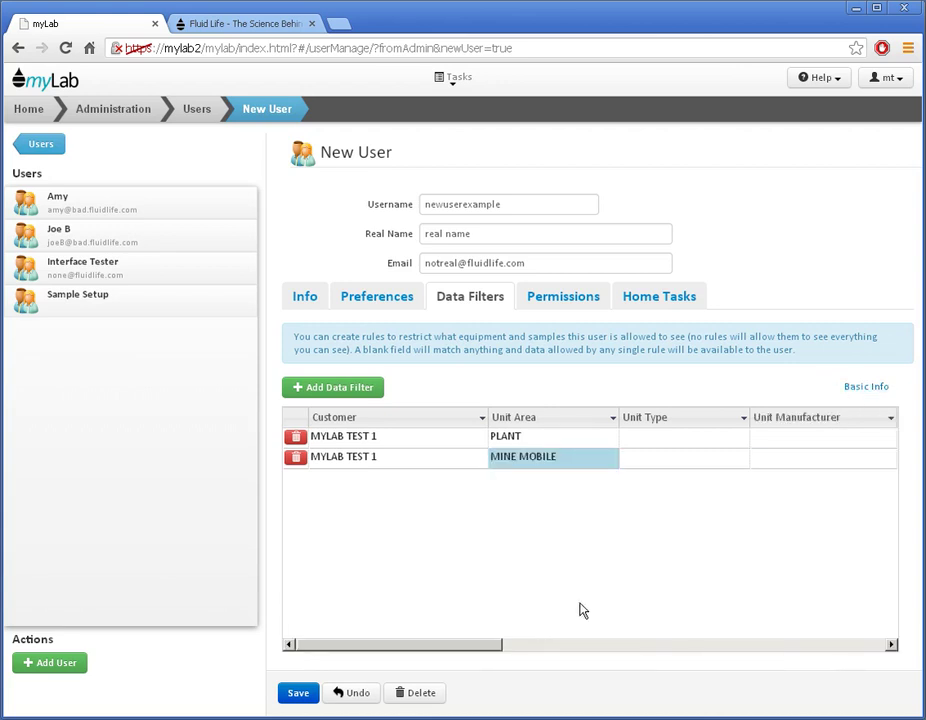
left_click_drag(463, 645, 598, 648)
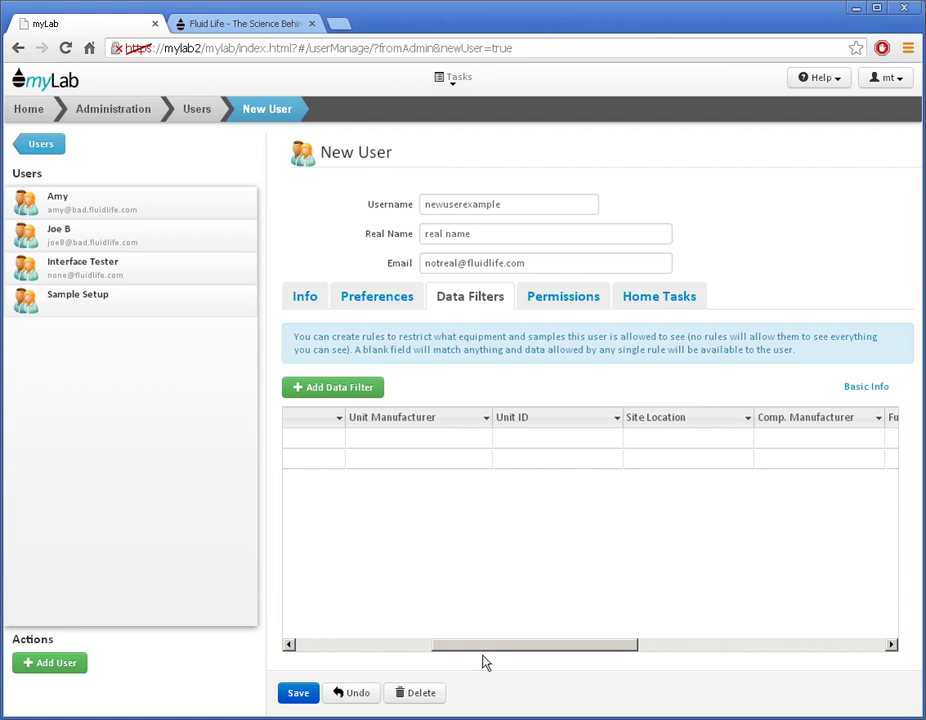
left_click_drag(484, 645, 340, 645)
left_click(295, 457)
left_click(296, 437)
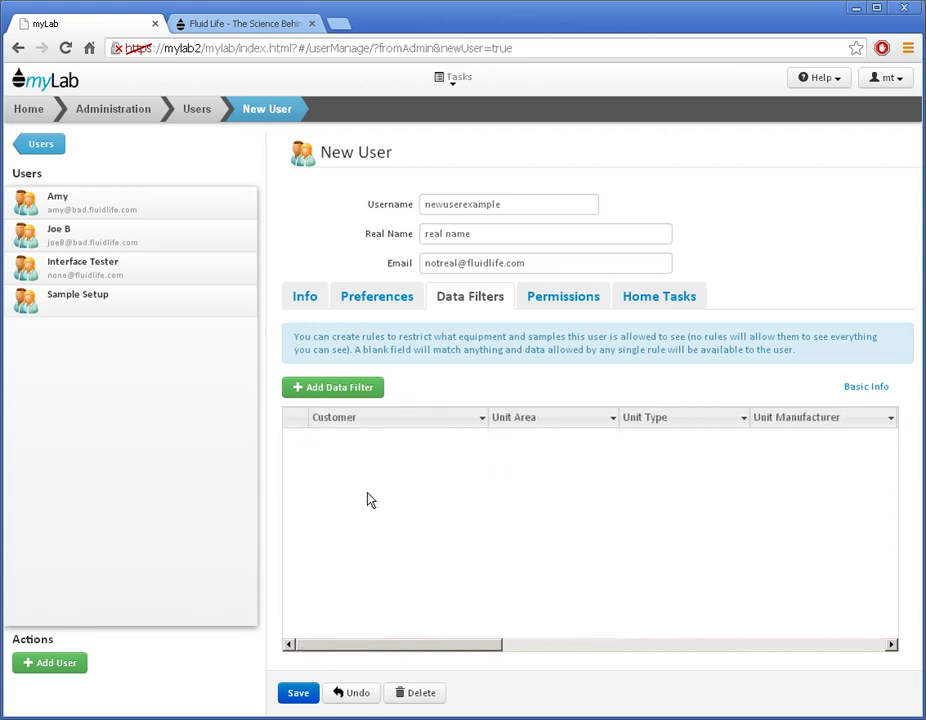
On Permissions, try Full Access and Custom, then settle on From Role with no role chosen.
left_click(561, 305)
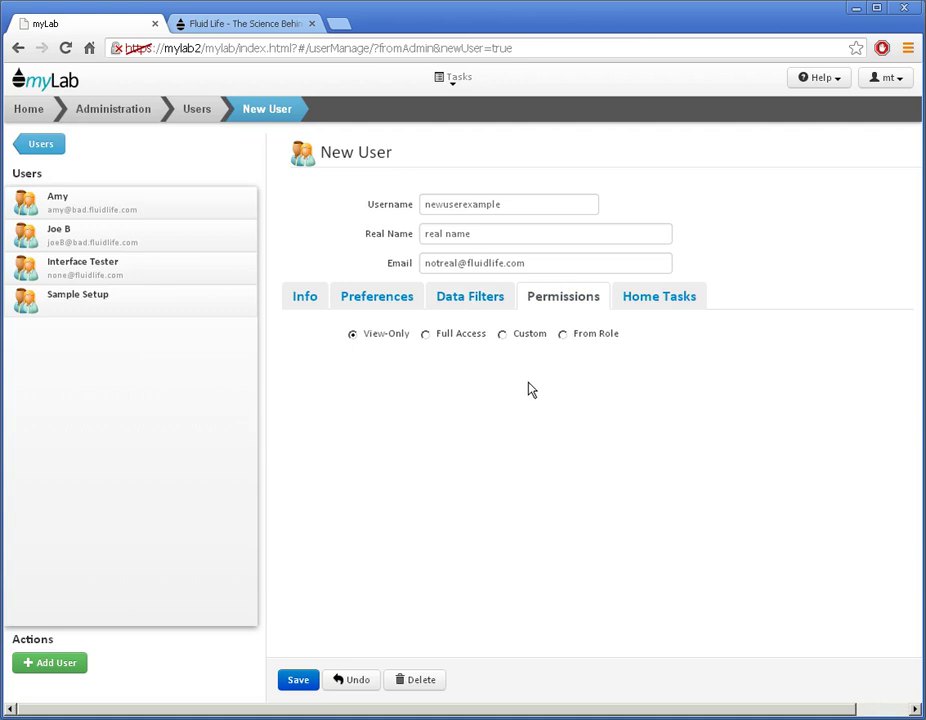
left_click(426, 335)
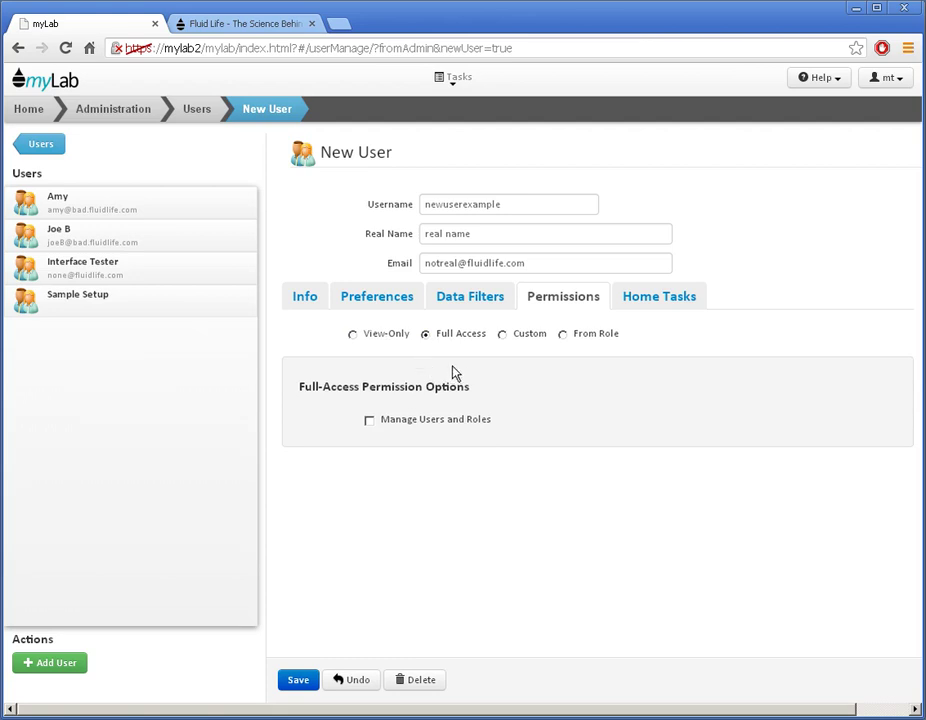
left_click(374, 423)
left_click(503, 335)
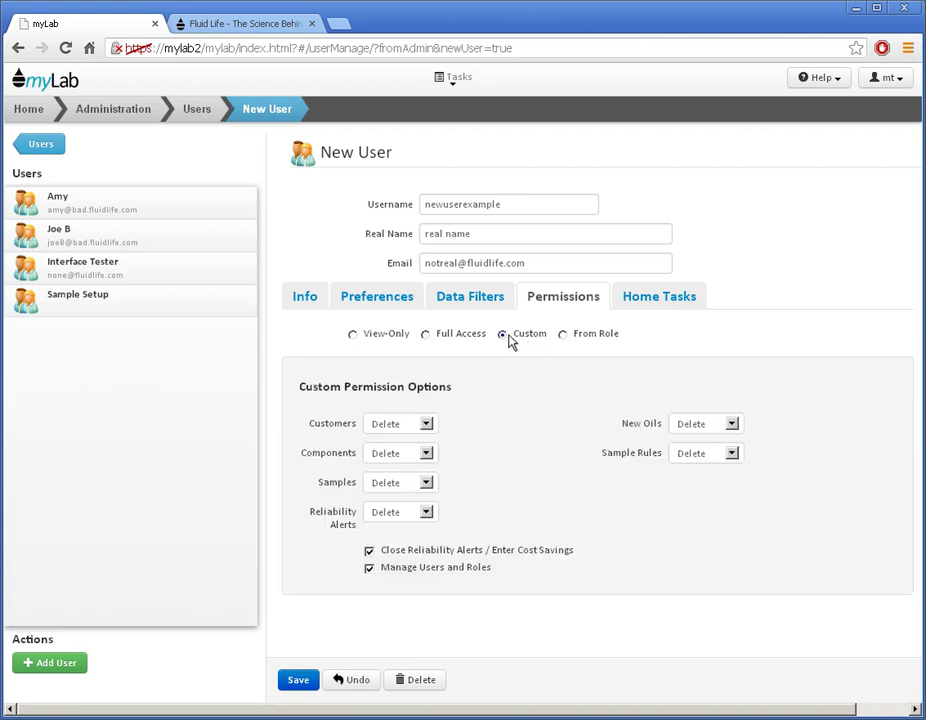
left_click(427, 424)
left_click(428, 426)
left_click(565, 336)
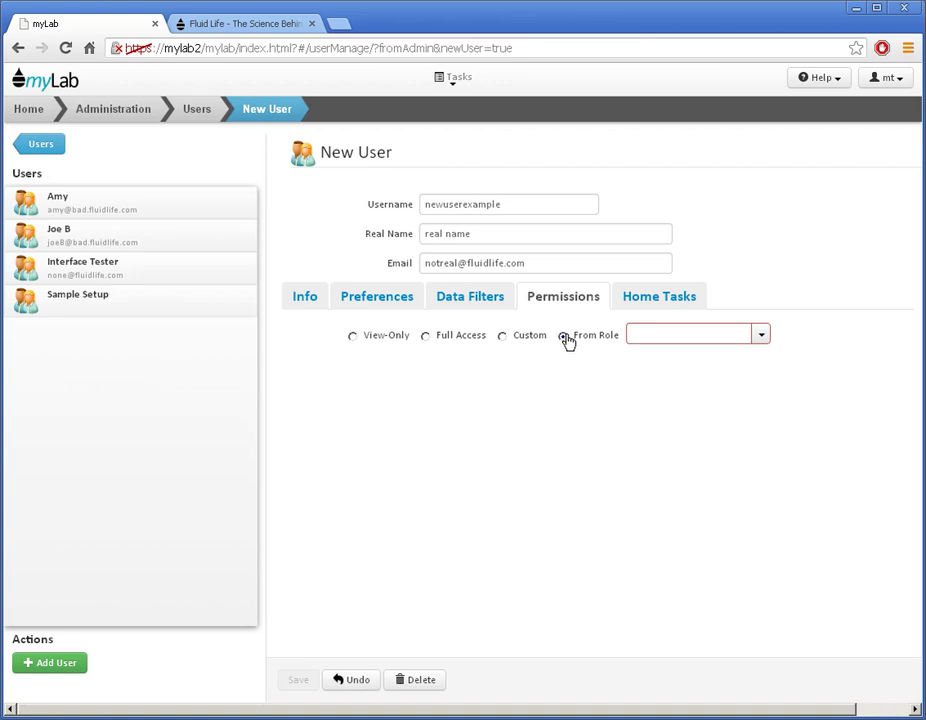
Try the Analyze Results and Sample and Equipment Entry roles, then set Full Access without Manage Users and Roles.
left_click(761, 336)
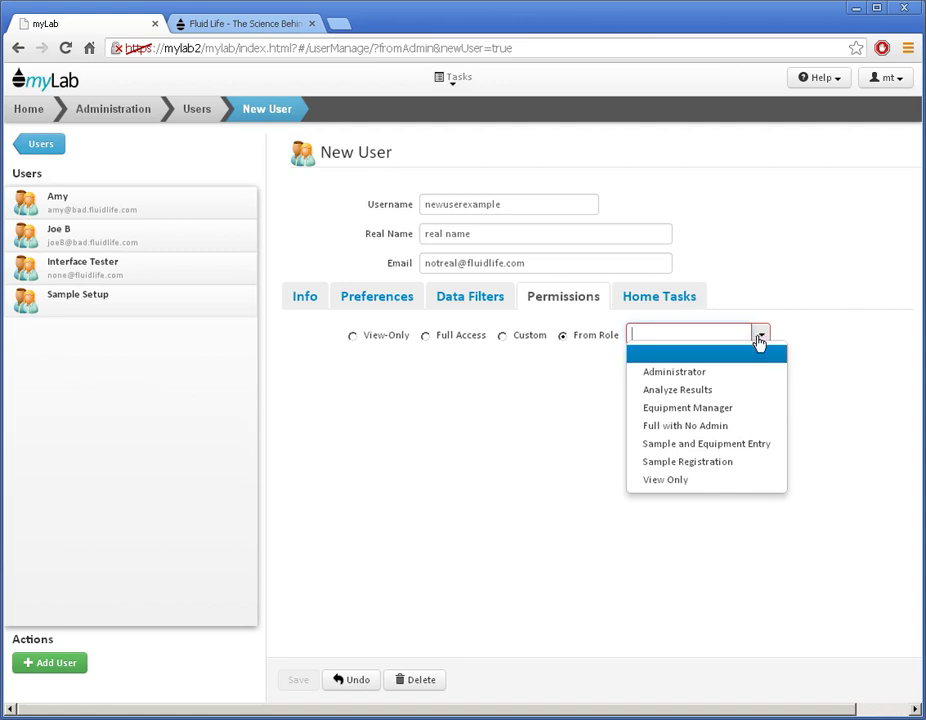
left_click(729, 389)
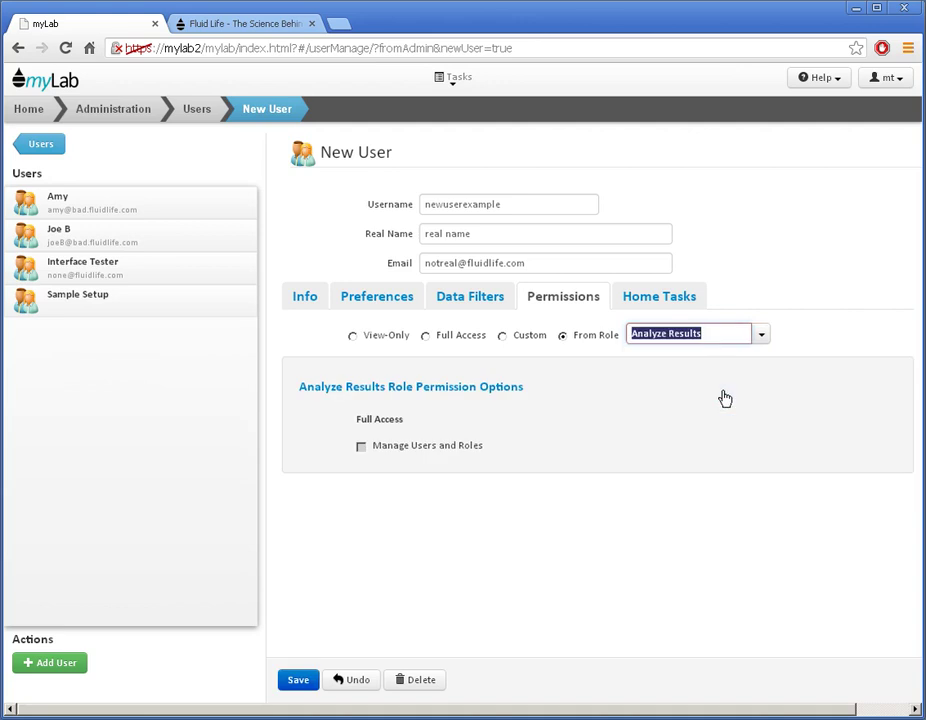
left_click(762, 336)
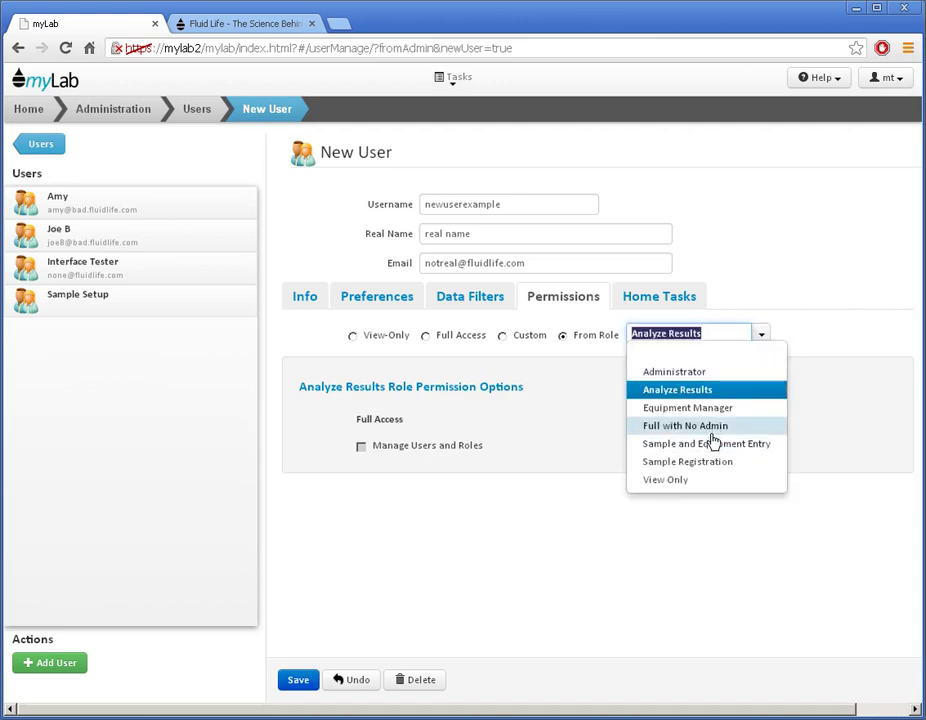
left_click(713, 443)
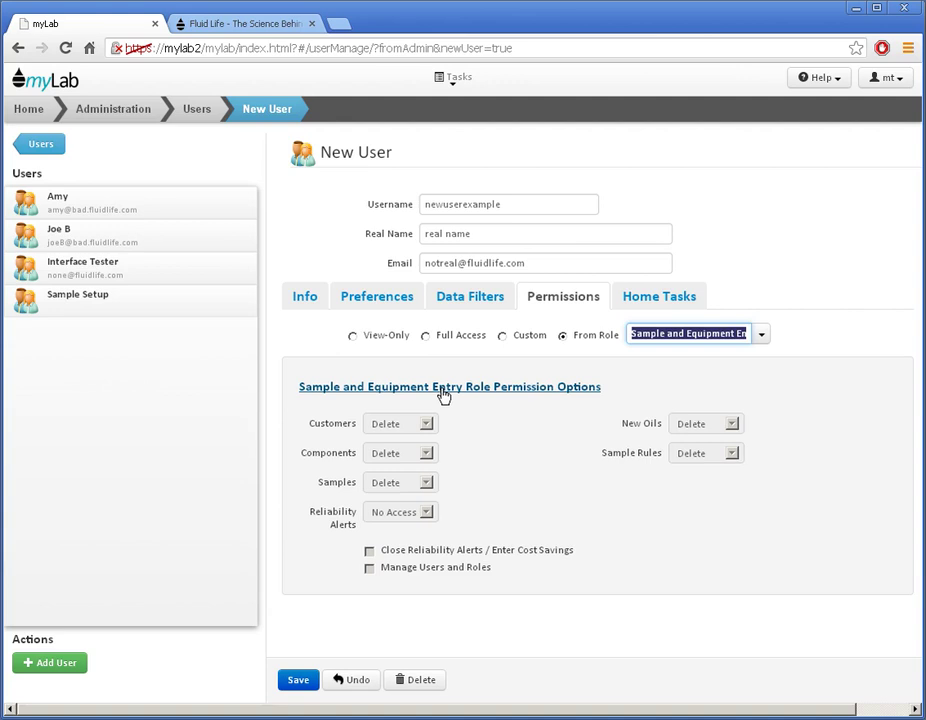
left_click(426, 335)
left_click(370, 421)
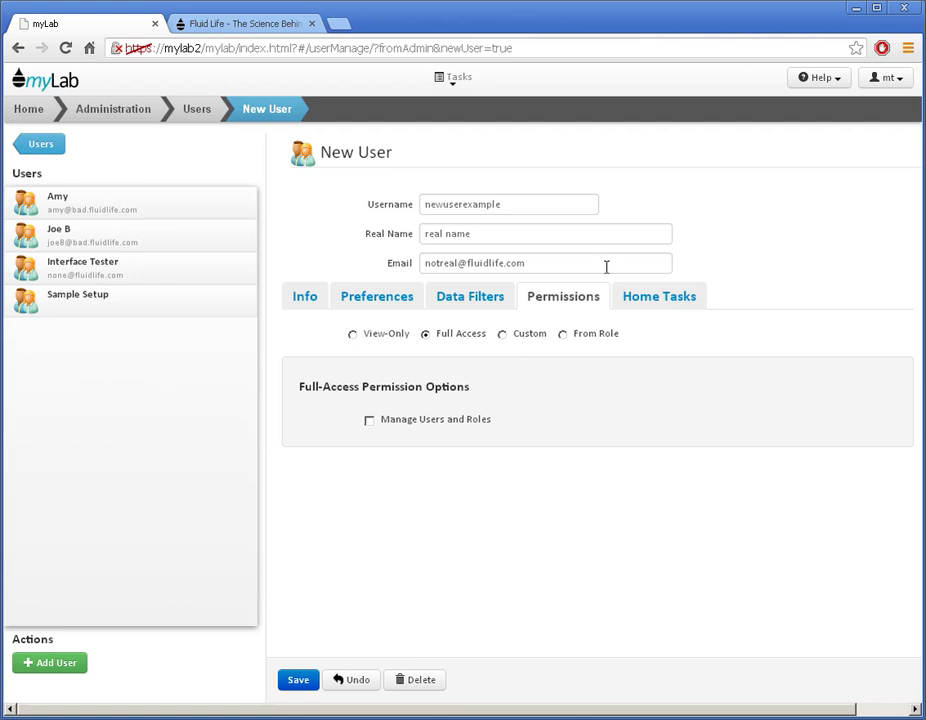
Hide Due Samples and Print Component Sampling Labels in the user's Home Tasks.
left_click(643, 302)
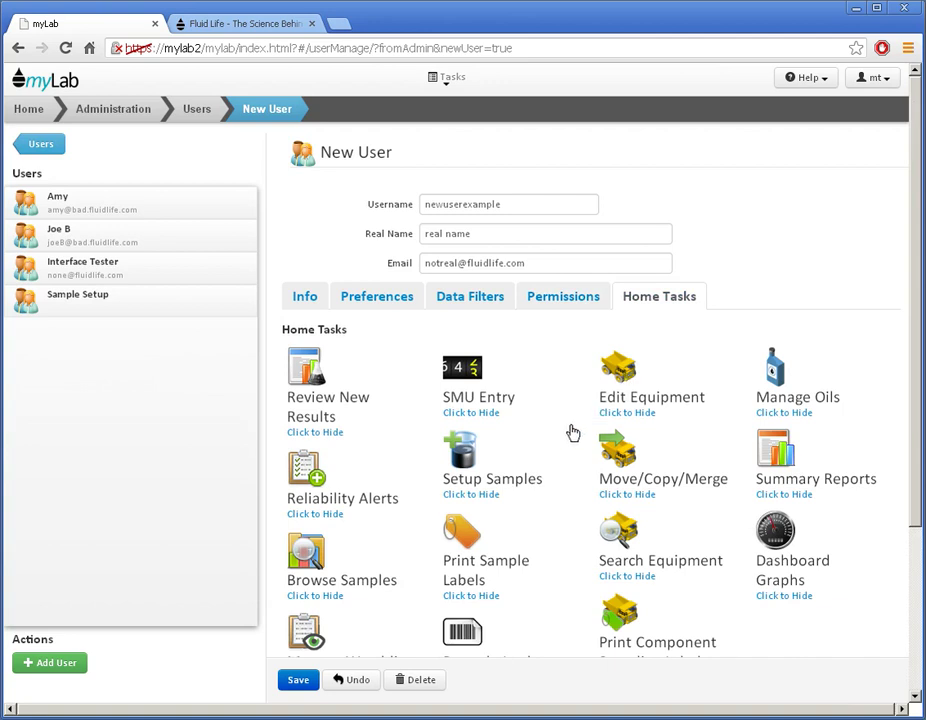
scroll(573, 431, "down", 3)
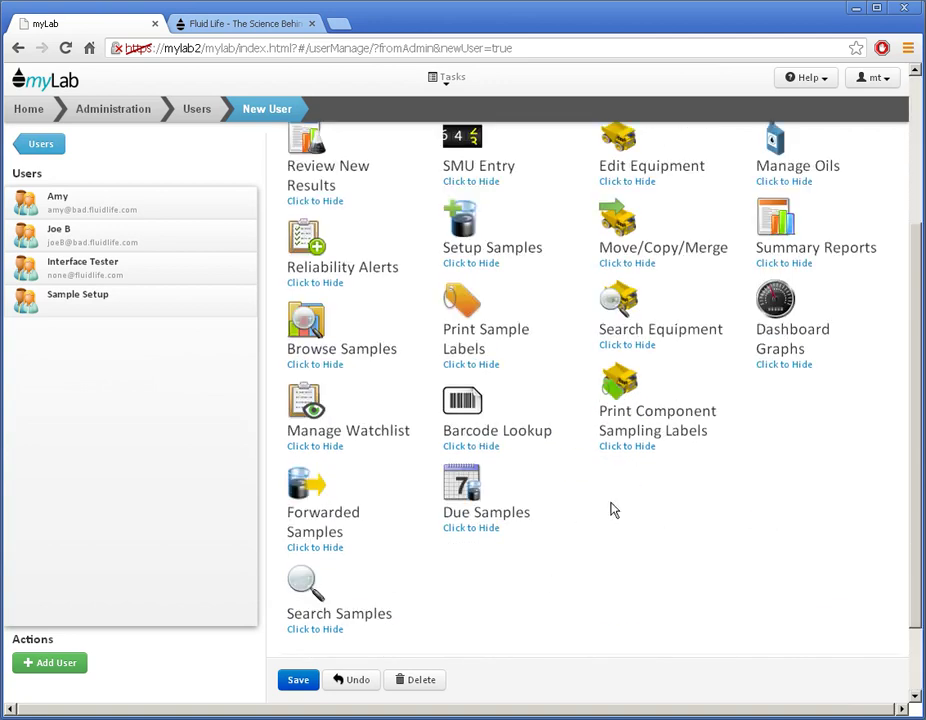
left_click(475, 500)
left_click(621, 424)
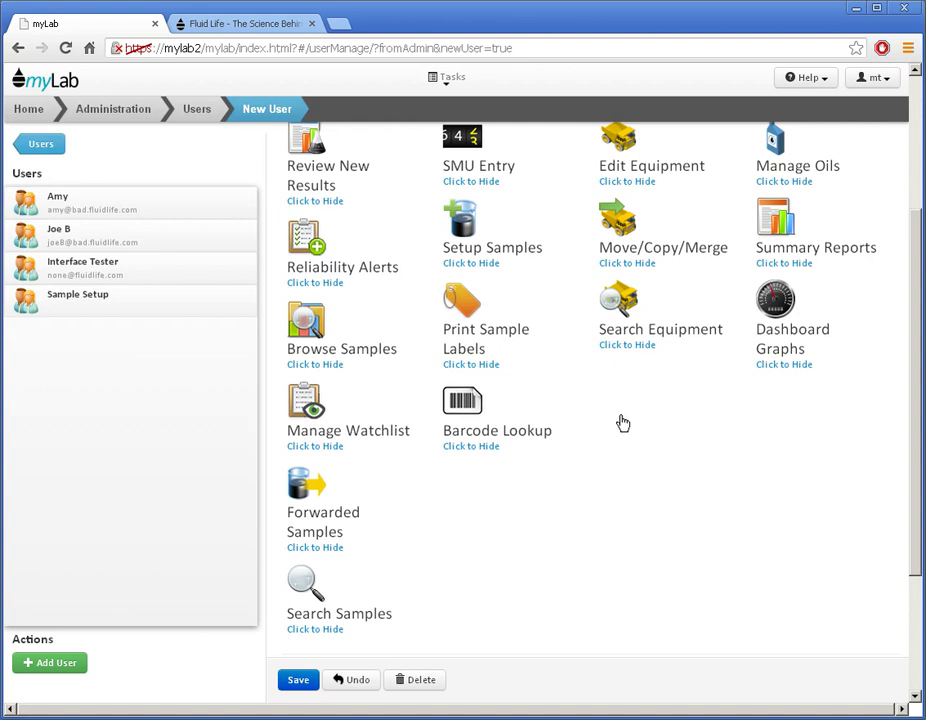
Save the new user, then browse another user's Info, Permissions and Home Tasks.
left_click(300, 681)
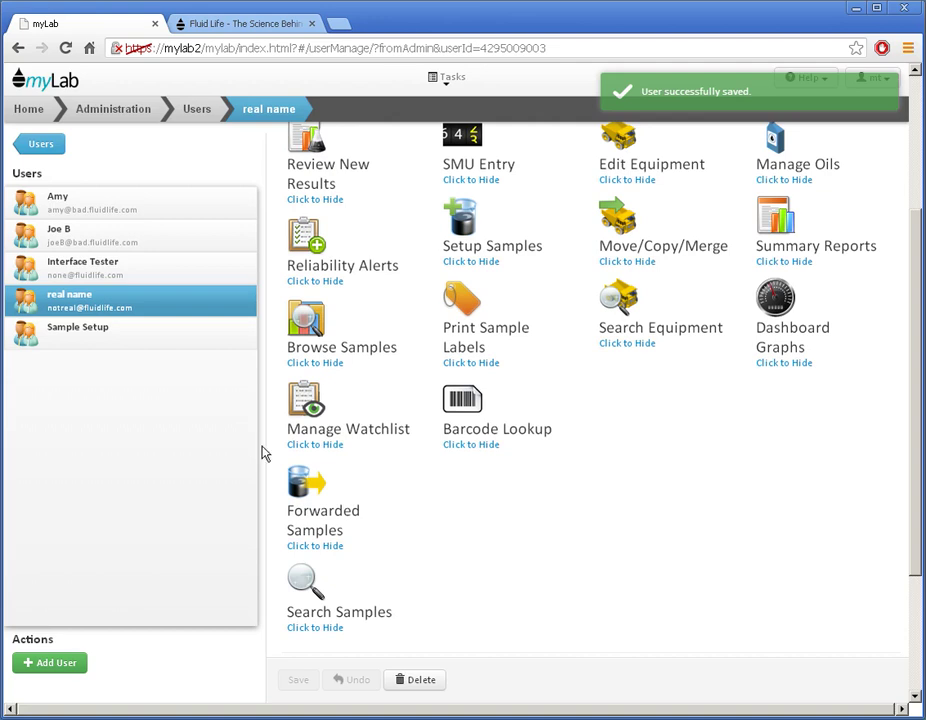
left_click(107, 212)
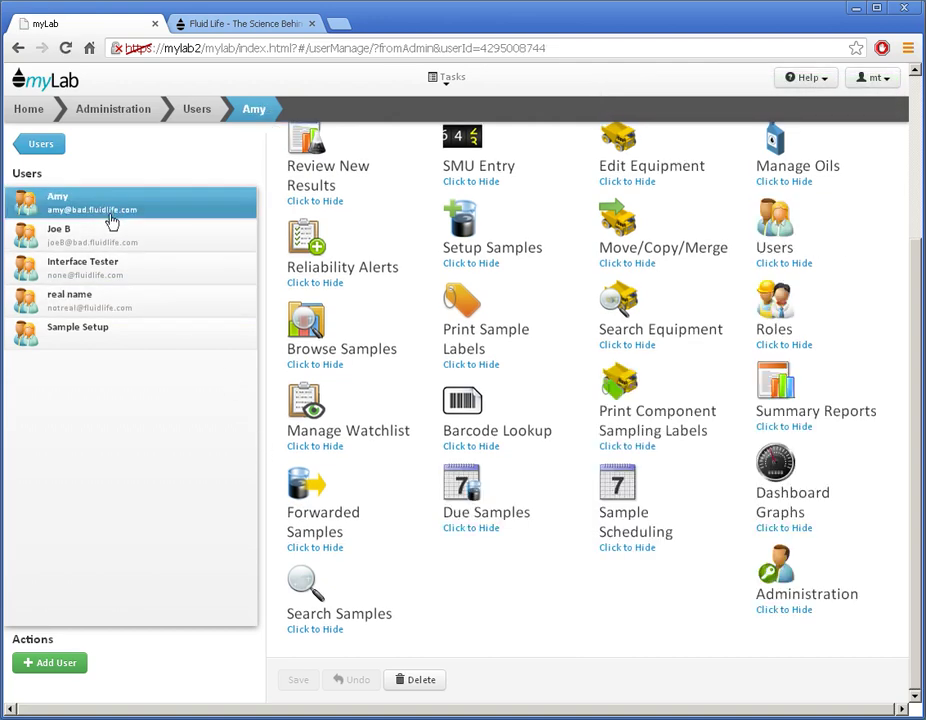
left_click(305, 300)
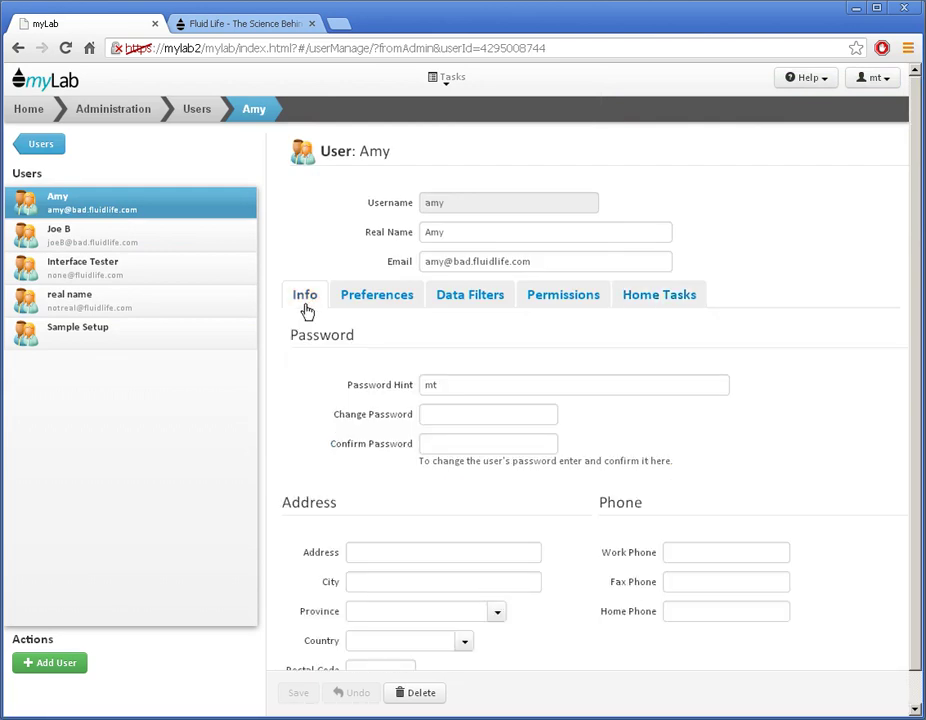
left_click(554, 296)
left_click(655, 297)
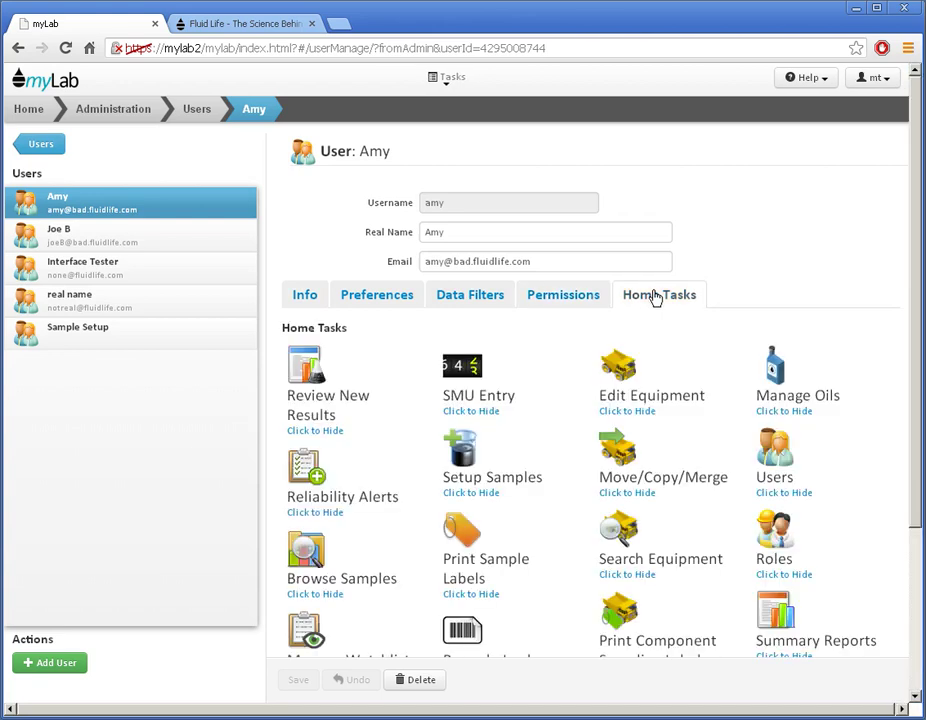
left_click(100, 272)
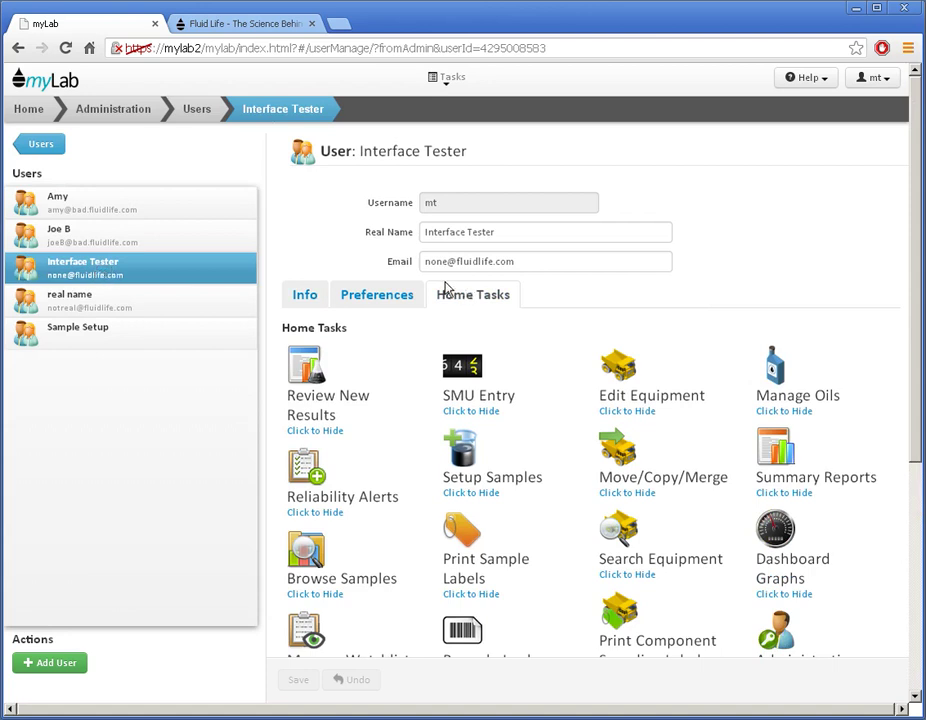